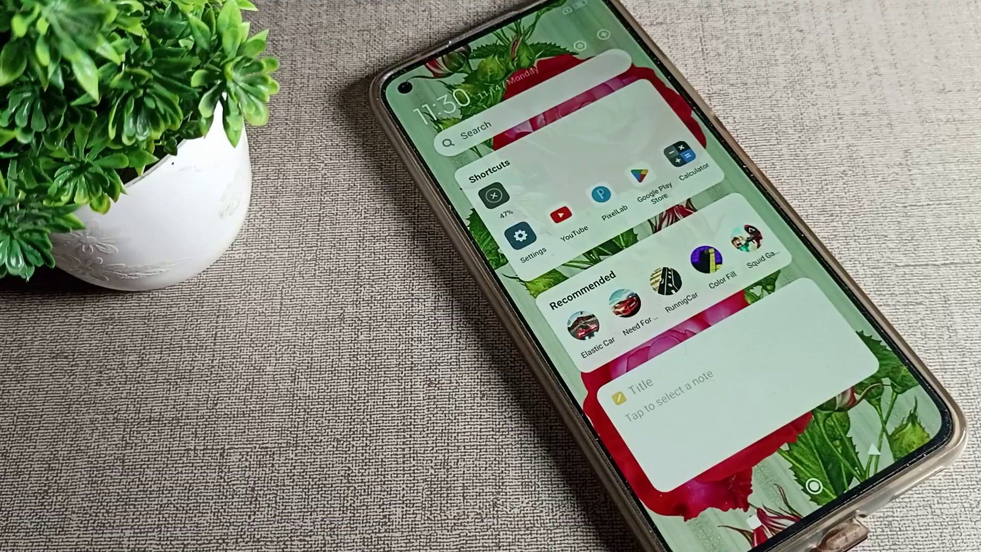
Swipe up from the home screen to bring up the full app drawer
{"action": "left_click_drag", "start_coordinate": [963, 482], "coordinate": [766, 193]}
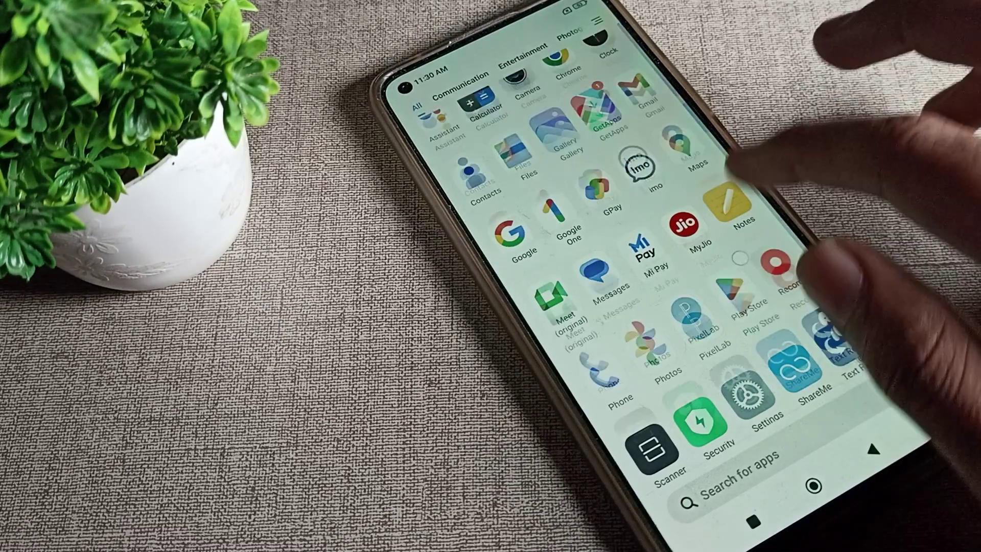
{"action": "mouse_move", "coordinate": [766, 253]}
{"action": "left_mouse_down"}
{"action": "mouse_move", "coordinate": [724, 107]}
{"action": "mouse_move", "coordinate": [808, 254]}
{"action": "left_mouse_up"}
{"action": "left_click_drag", "start_coordinate": [804, 292], "coordinate": [721, 207]}
Open Settings, go to Additional settings, and scroll to reach Accessibility
{"action": "left_click", "coordinate": [682, 308]}
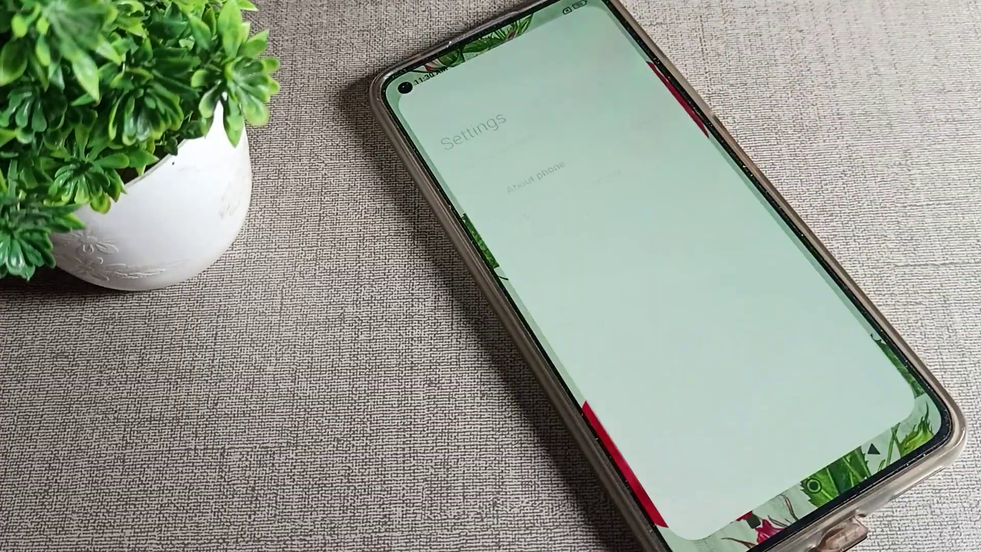
{"action": "left_click_drag", "start_coordinate": [767, 352], "coordinate": [755, 284]}
{"action": "mouse_move", "coordinate": [782, 369]}
{"action": "left_mouse_down"}
{"action": "mouse_move", "coordinate": [777, 339]}
{"action": "mouse_move", "coordinate": [821, 208]}
{"action": "mouse_move", "coordinate": [799, 329]}
{"action": "mouse_move", "coordinate": [823, 376]}
{"action": "left_mouse_up"}
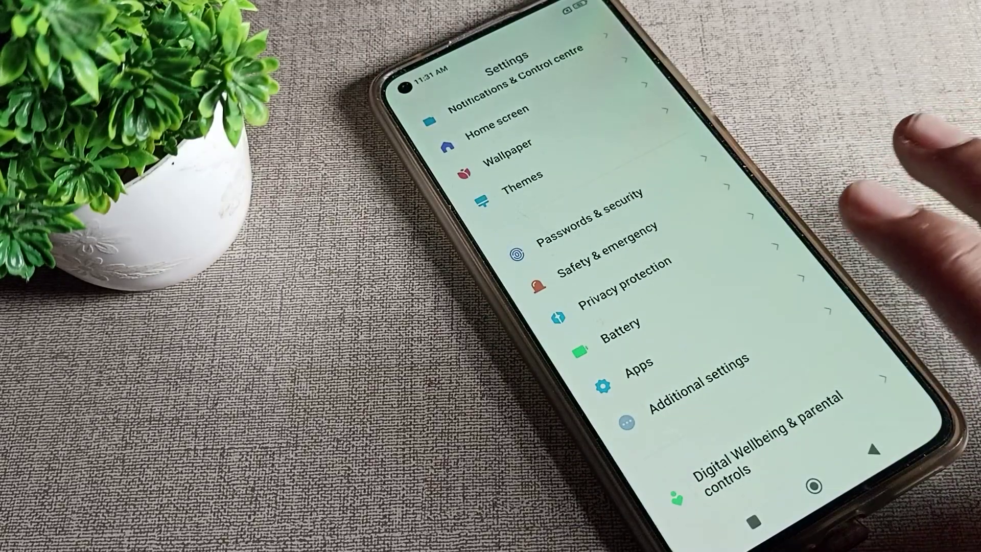
{"action": "left_click", "coordinate": [698, 383]}
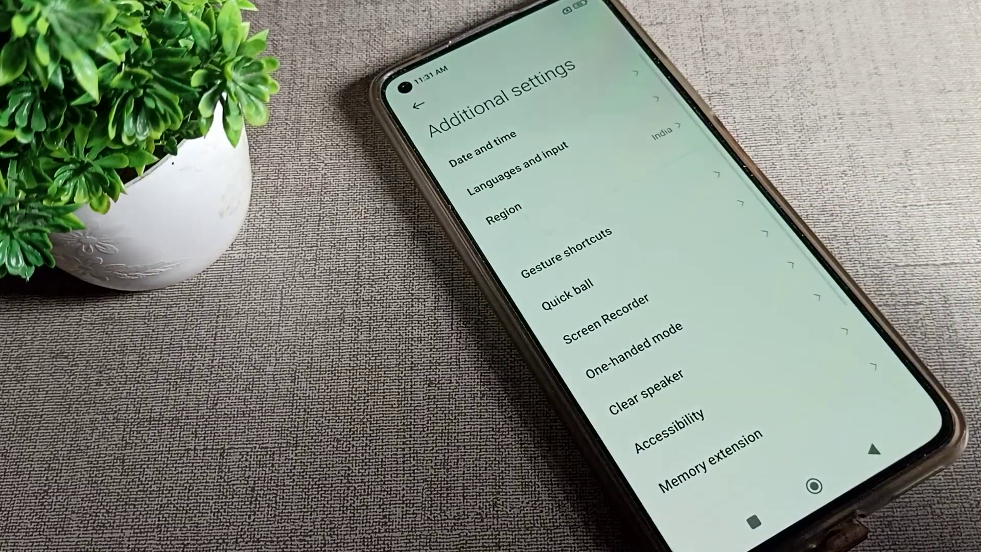
{"action": "left_click_drag", "start_coordinate": [767, 360], "coordinate": [690, 191]}
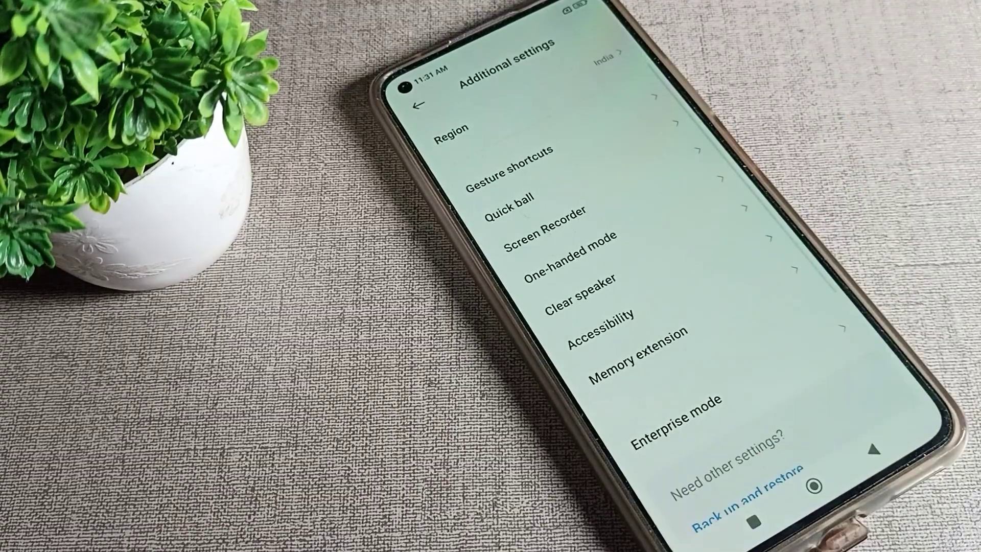
Open Accessibility, switch to the Vision options, and open Colour inversion
{"action": "left_click", "coordinate": [667, 301]}
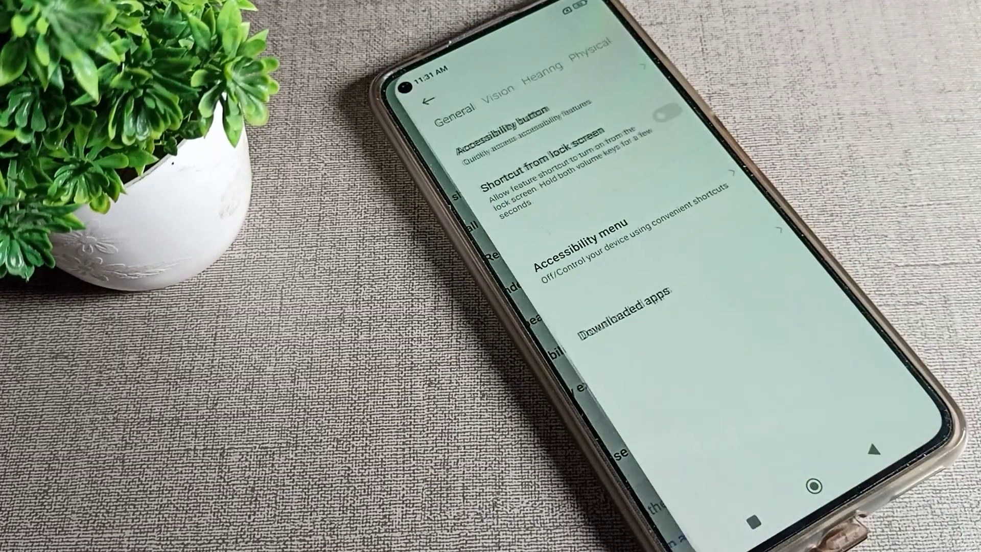
{"action": "left_click_drag", "start_coordinate": [767, 259], "coordinate": [660, 307]}
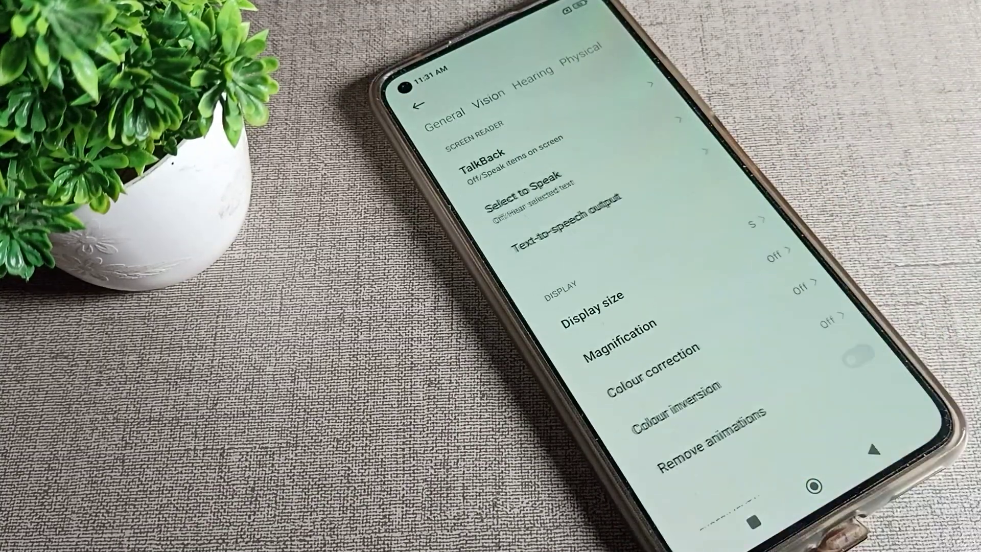
{"action": "left_click_drag", "start_coordinate": [905, 360], "coordinate": [722, 258]}
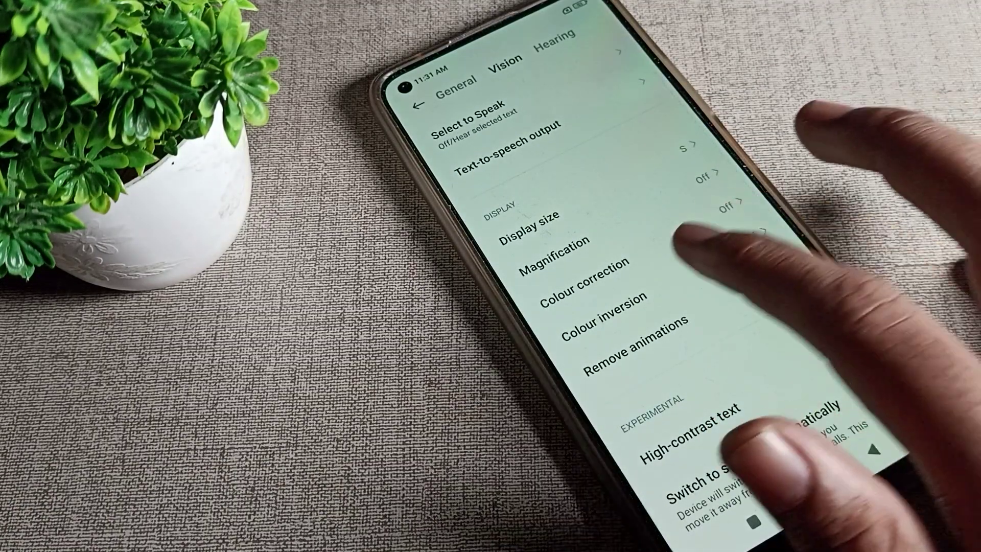
{"action": "left_click", "coordinate": [675, 295]}
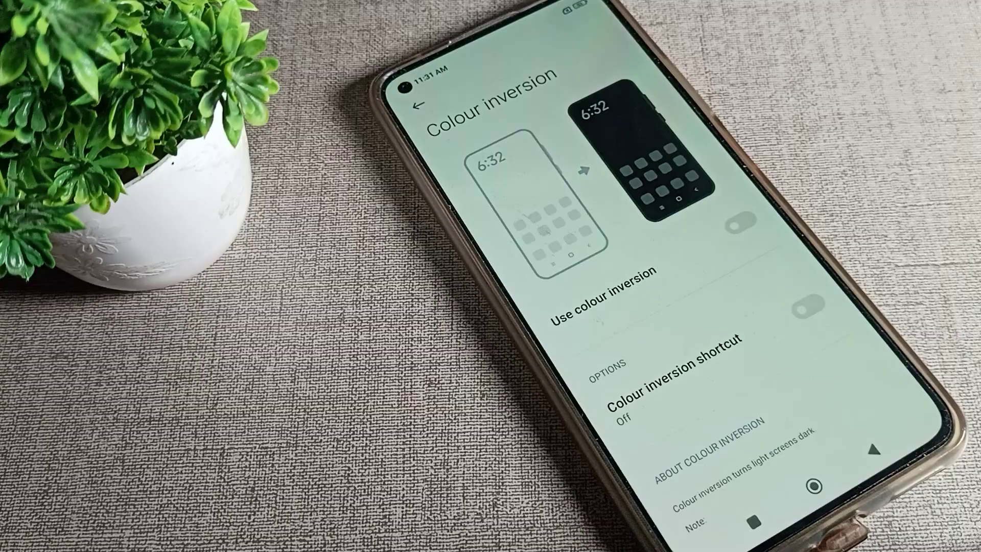
{"action": "mouse_move", "coordinate": [767, 398]}
{"action": "left_mouse_down"}
{"action": "mouse_move", "coordinate": [690, 276]}
{"action": "mouse_move", "coordinate": [766, 399]}
{"action": "left_mouse_up"}
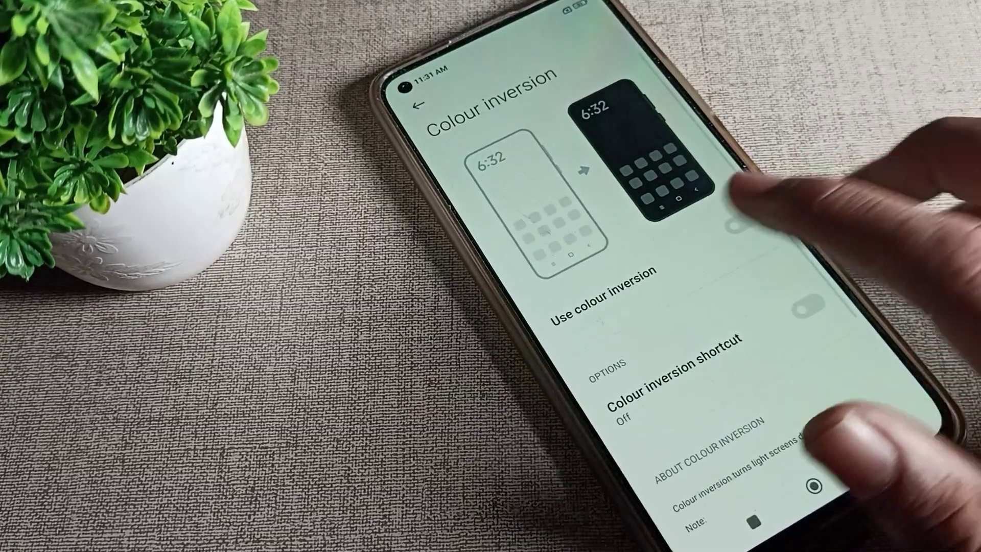
Switch on Use colour inversion, back out of Settings, and bring up recent apps
{"action": "left_click", "coordinate": [740, 223]}
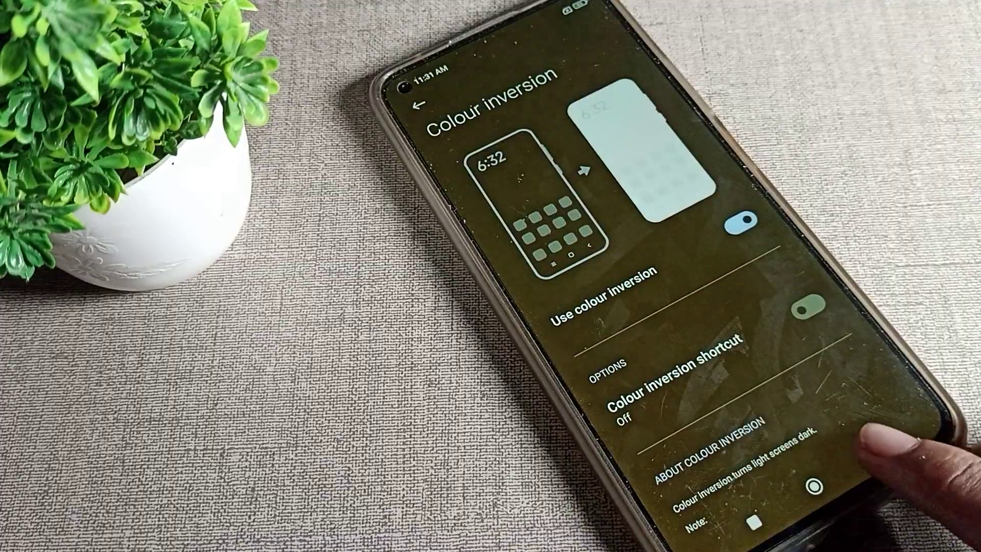
{"action": "left_click", "coordinate": [874, 448]}
{"action": "left_click", "coordinate": [815, 487]}
{"action": "left_click", "coordinate": [754, 521]}
Dismiss Settings from recent apps and launch YouTube from the app drawer
{"action": "left_click_drag", "start_coordinate": [698, 276], "coordinate": [674, 92]}
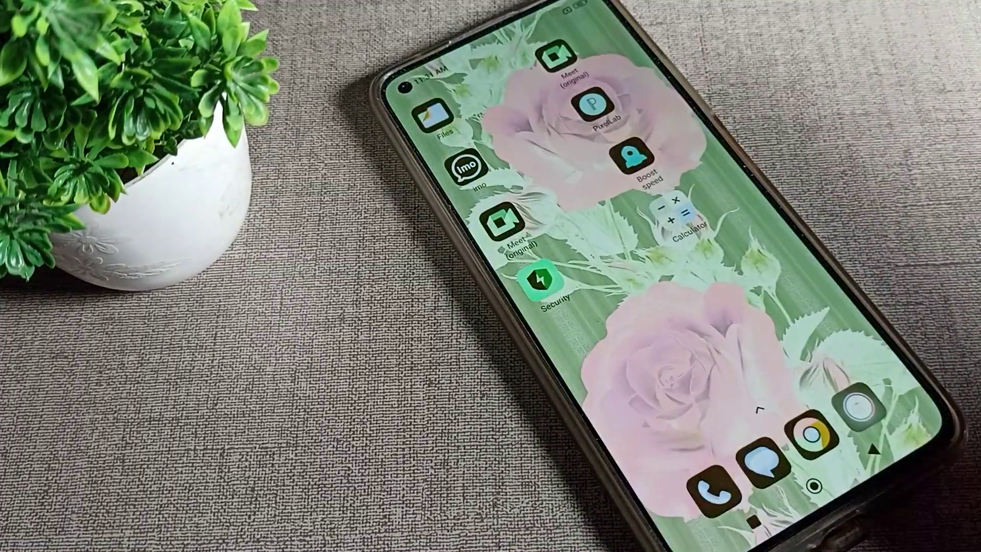
{"action": "left_click_drag", "start_coordinate": [843, 475], "coordinate": [843, 322]}
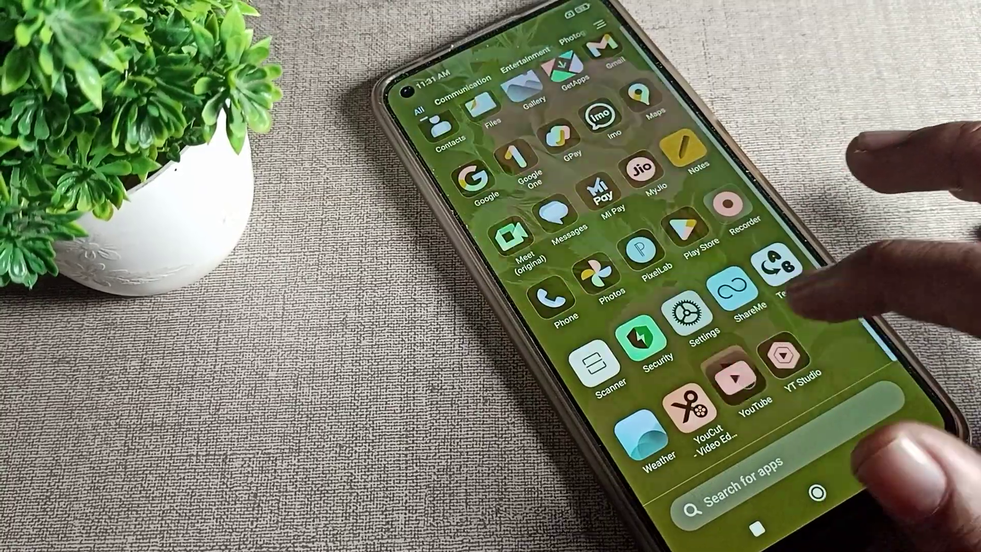
{"action": "left_click", "coordinate": [733, 376]}
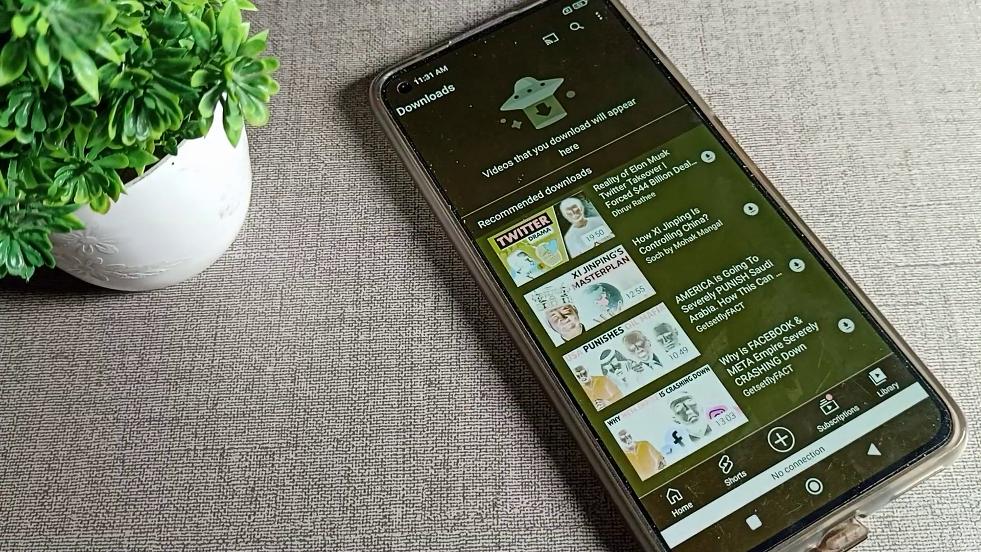
{"action": "left_click_drag", "start_coordinate": [812, 345], "coordinate": [782, 207]}
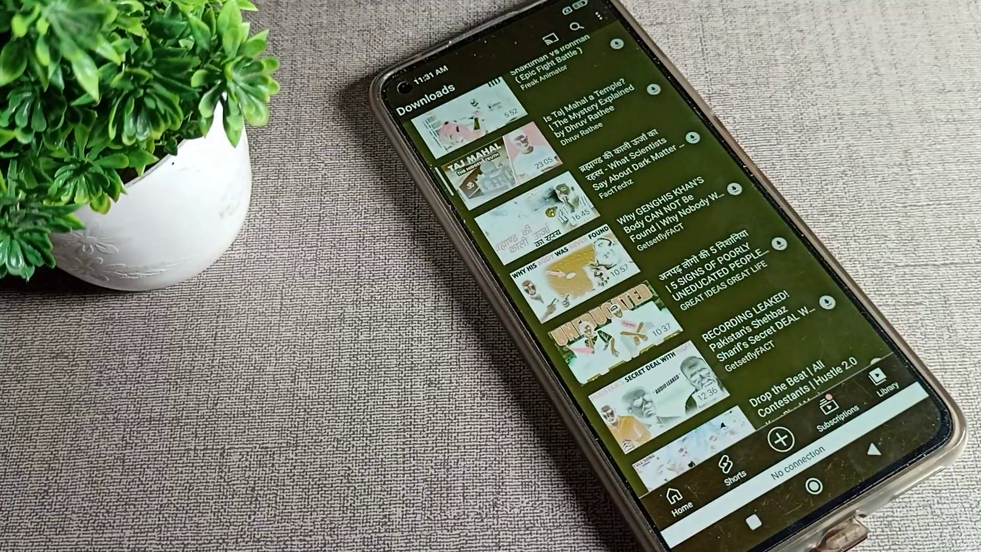
{"action": "mouse_move", "coordinate": [812, 345]}
{"action": "left_mouse_down"}
{"action": "mouse_move", "coordinate": [788, 248]}
{"action": "mouse_move", "coordinate": [777, 281]}
{"action": "left_mouse_up"}
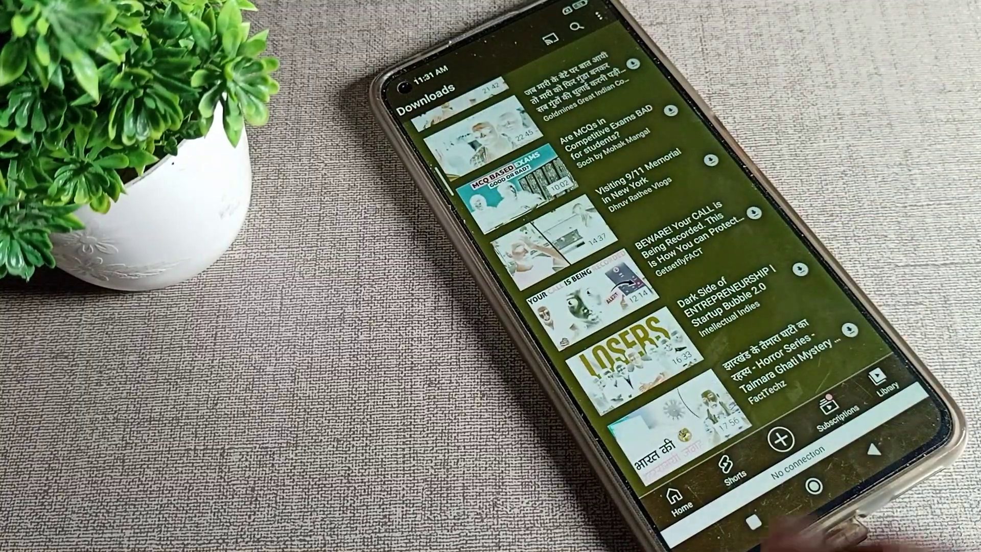
Scroll through YouTube's Downloads list in inverted colours, then return to the phone
{"action": "left_click_drag", "start_coordinate": [812, 345], "coordinate": [789, 230]}
{"action": "left_click_drag", "start_coordinate": [843, 383], "coordinate": [833, 284]}
{"action": "left_click_drag", "start_coordinate": [828, 345], "coordinate": [805, 230]}
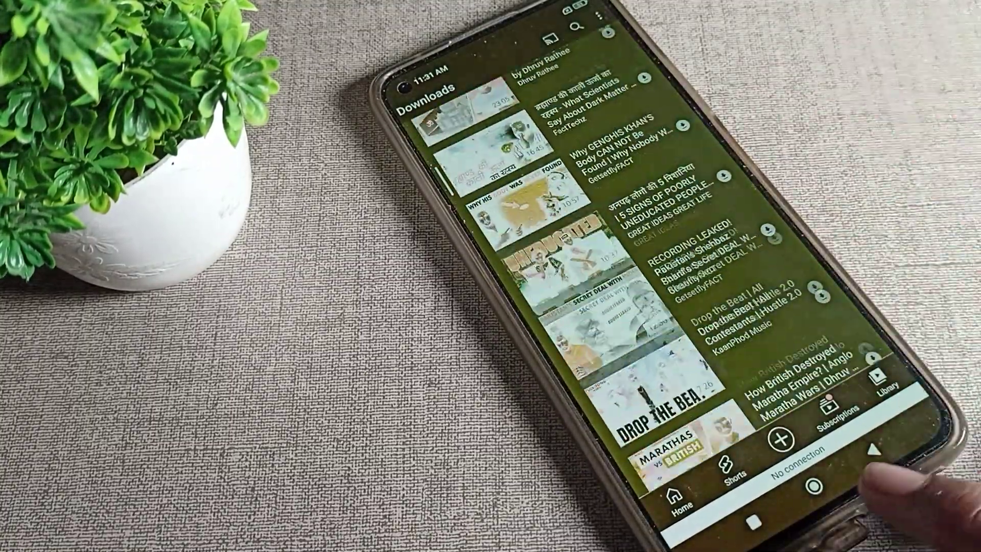
{"action": "left_click_drag", "start_coordinate": [859, 460], "coordinate": [836, 322]}
{"action": "left_click_drag", "start_coordinate": [828, 398], "coordinate": [805, 253]}
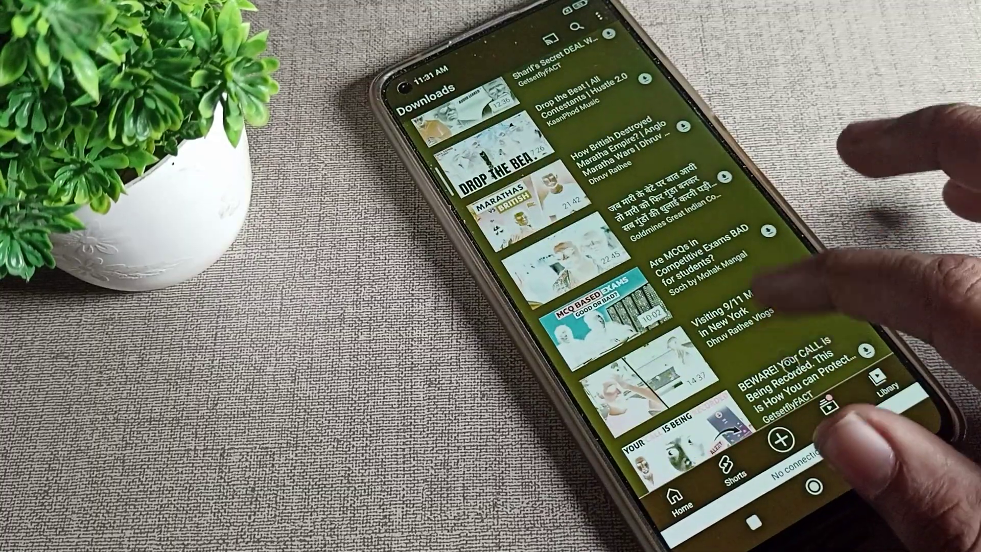
{"action": "left_click_drag", "start_coordinate": [835, 414], "coordinate": [820, 284]}
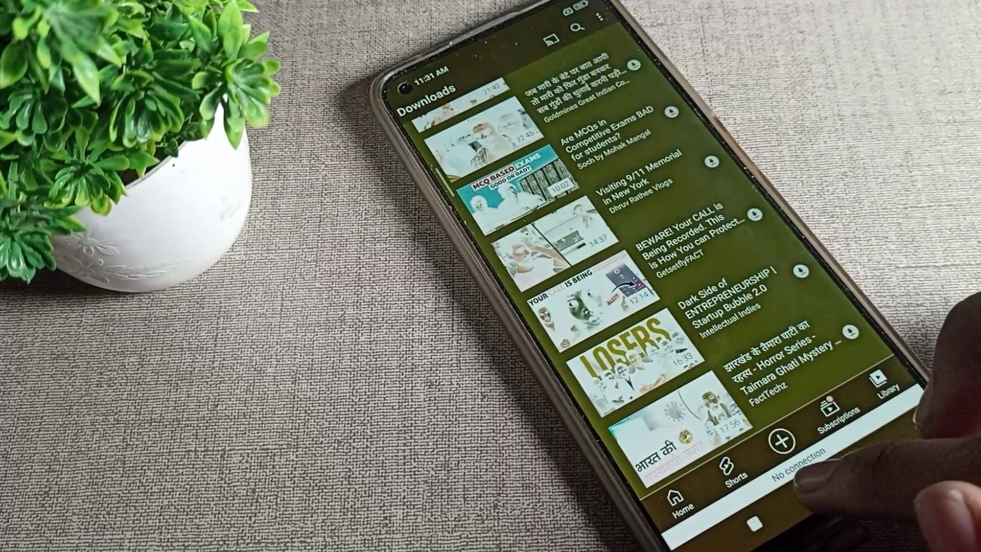
{"action": "left_click", "coordinate": [801, 479]}
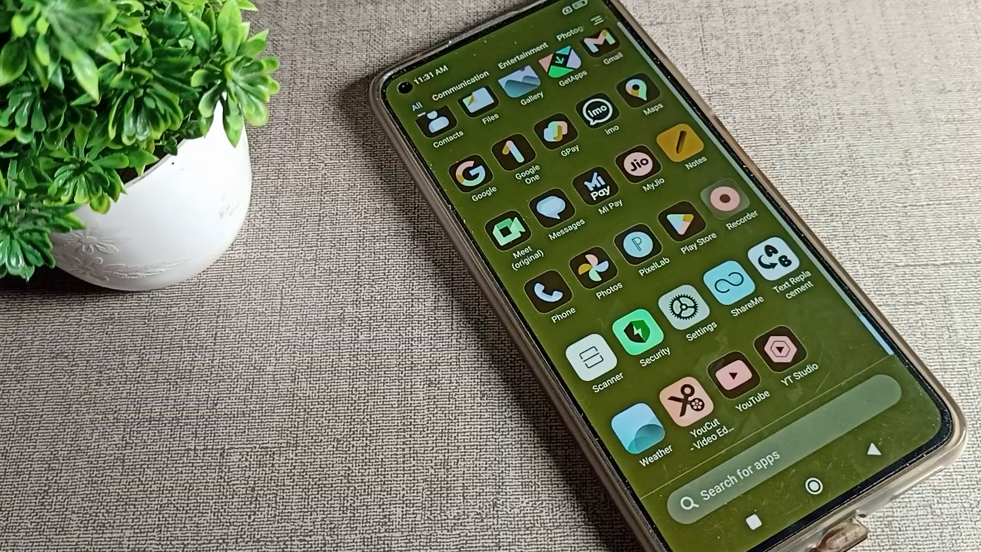